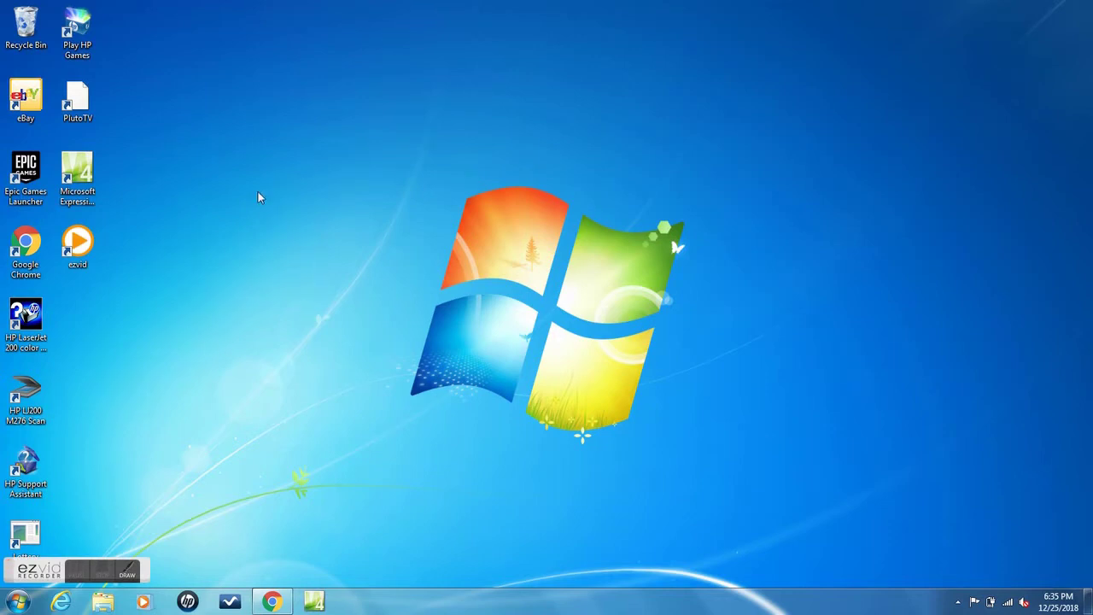
# Launch Chrome in a maximized window and go to placeit.net.
pyautogui.doubleClick(26, 247)
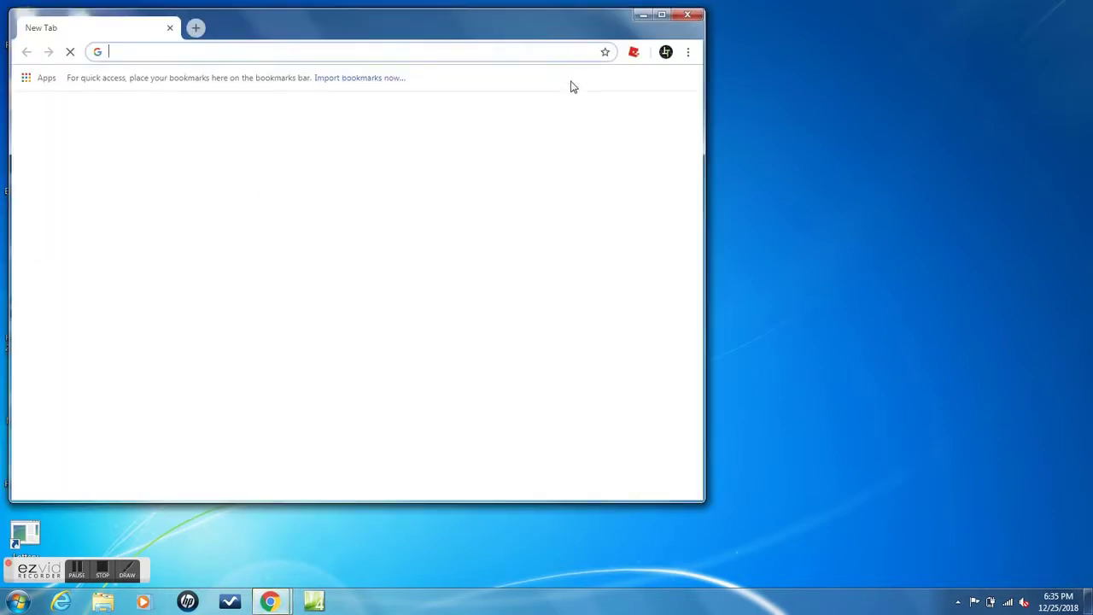
pyautogui.click(662, 14)
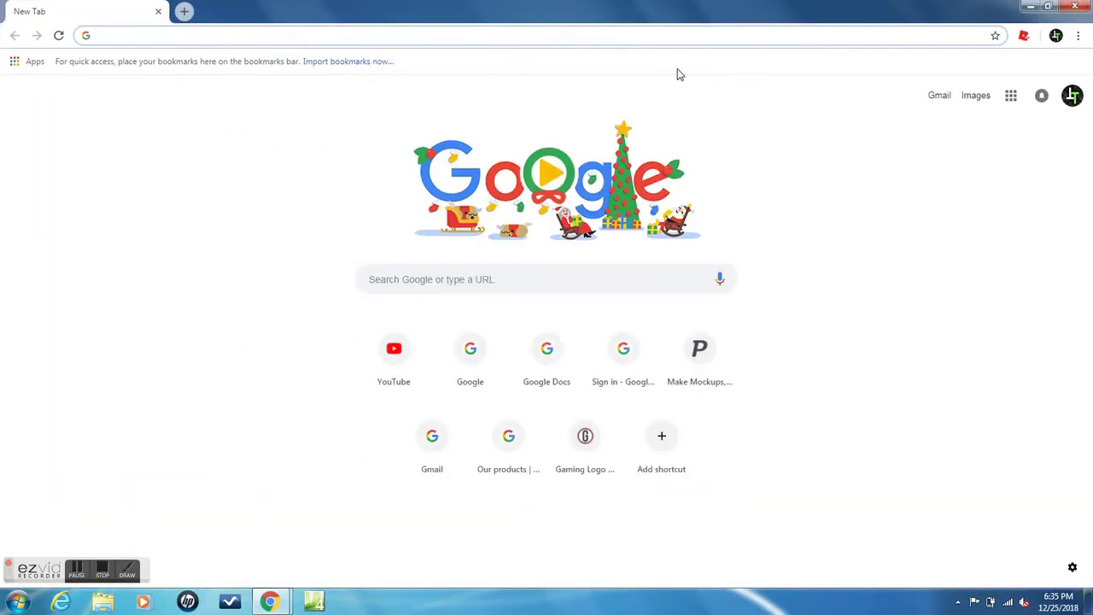
pyautogui.write('place')
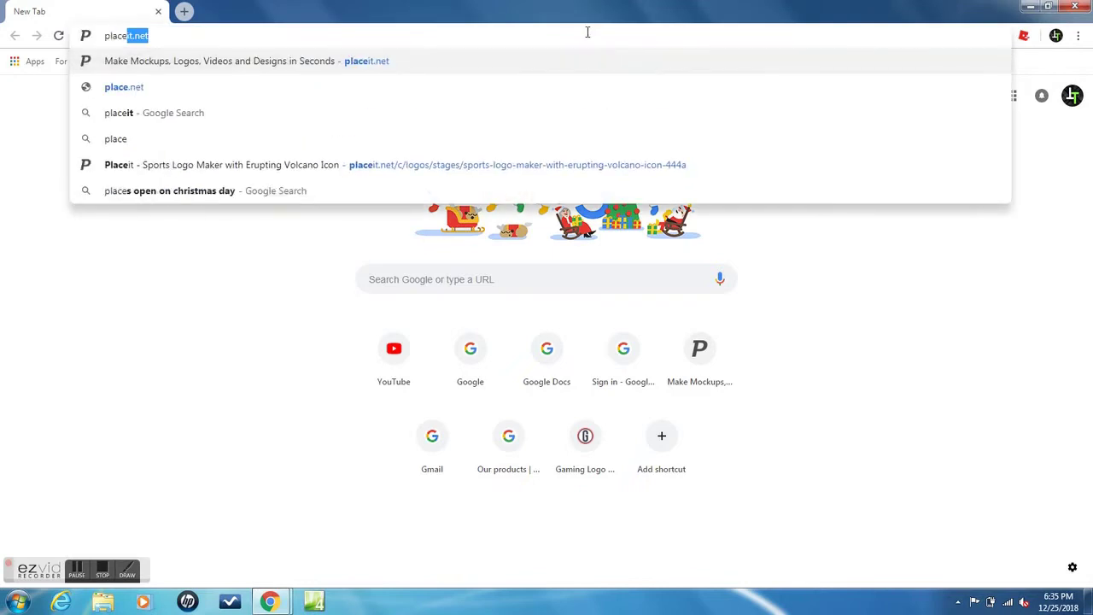
pyautogui.write('it.net')
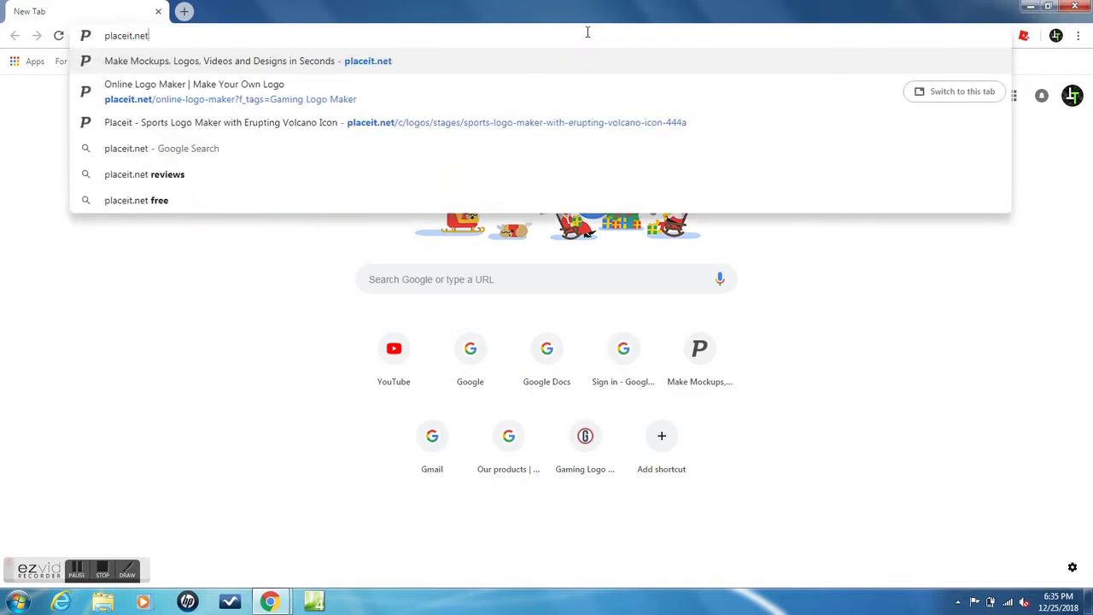
pyautogui.click(117, 59)
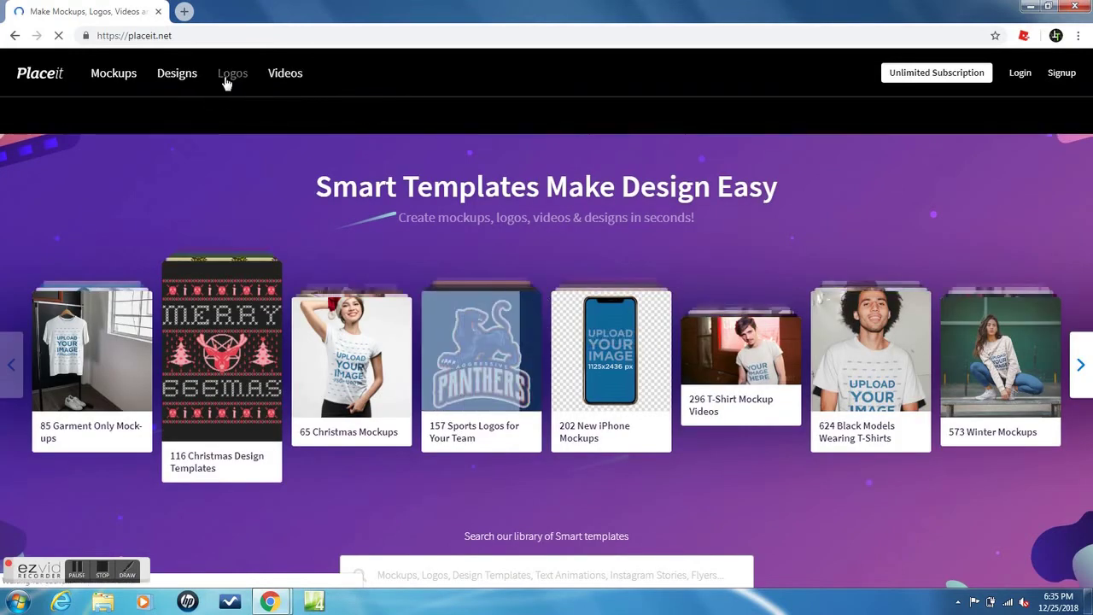
# Open the Clever Animals Sports Logo Template from the Gaming Teams logos.
pyautogui.moveTo(226, 79)
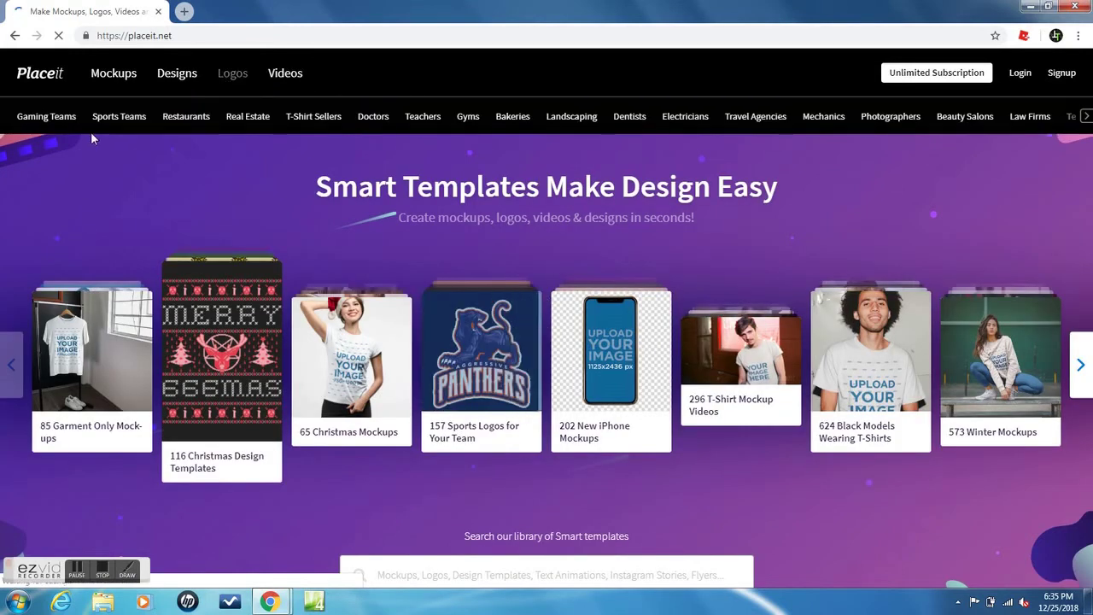
pyautogui.click(49, 120)
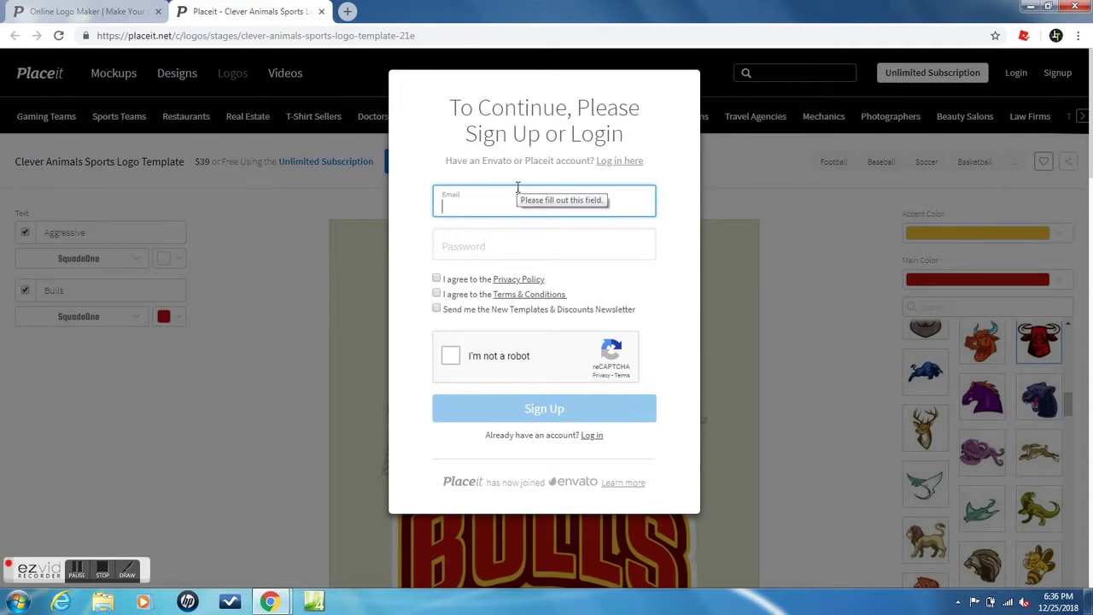
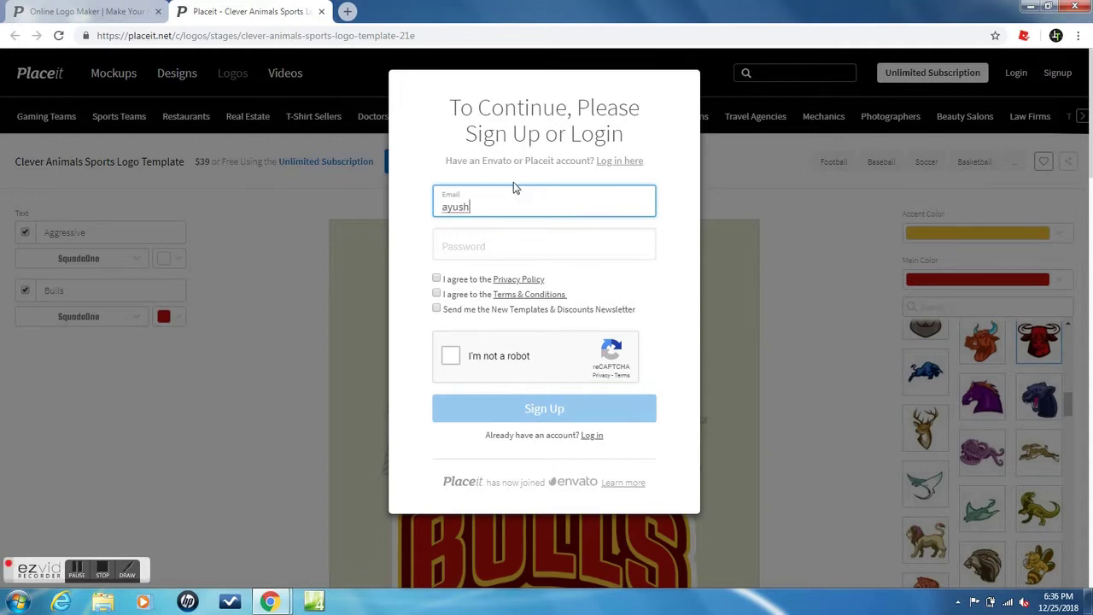
# Sign up with an e-mail address and password, accepting the privacy policy and robot check.
pyautogui.click(557, 238)
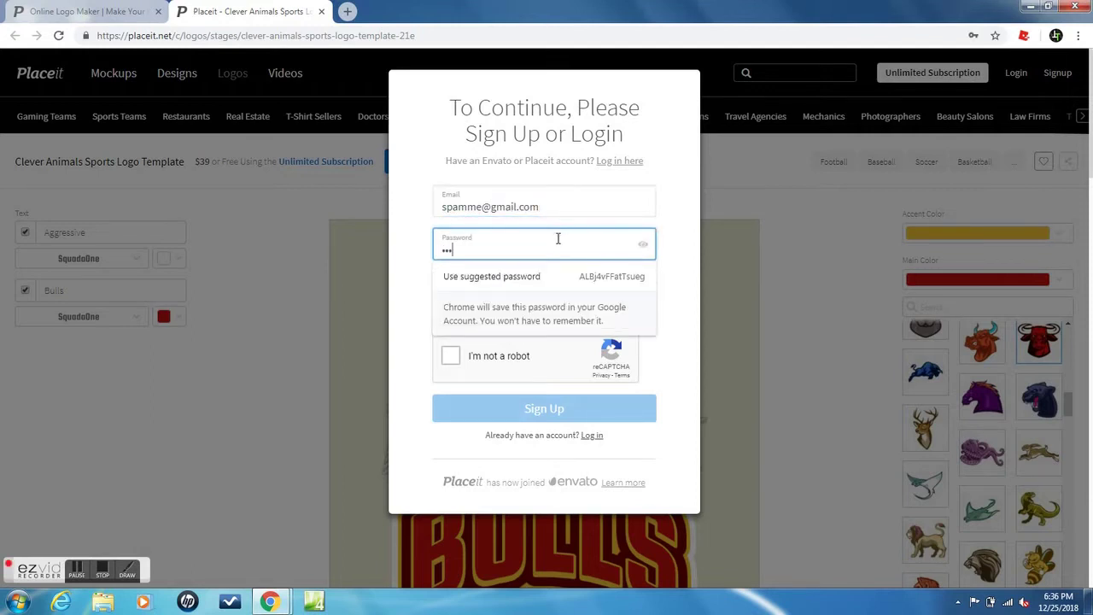
pyautogui.write('••••••')
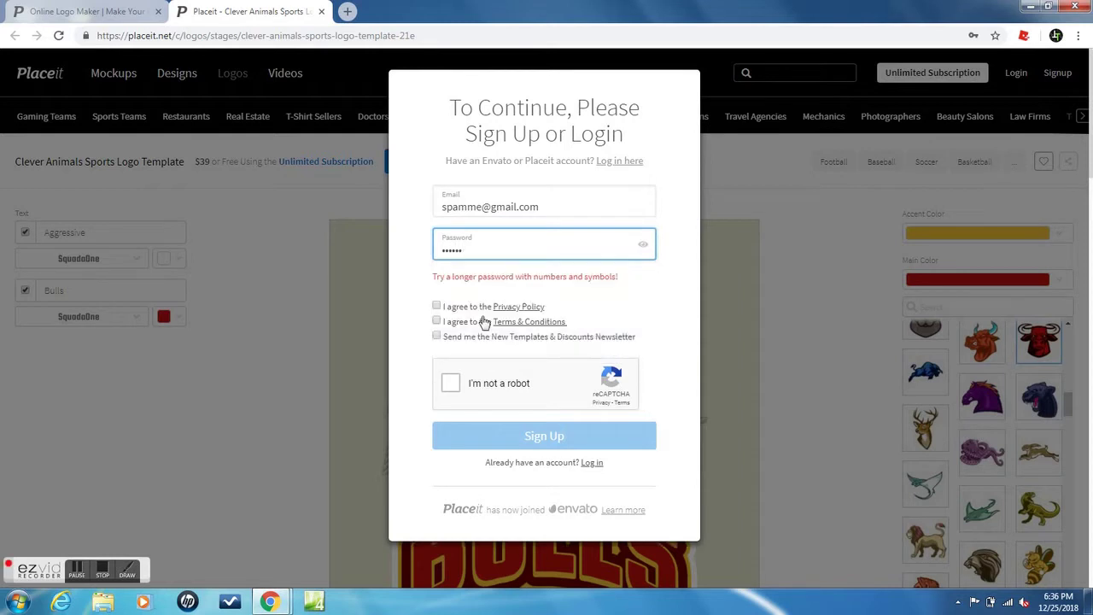
pyautogui.write('•••••••')
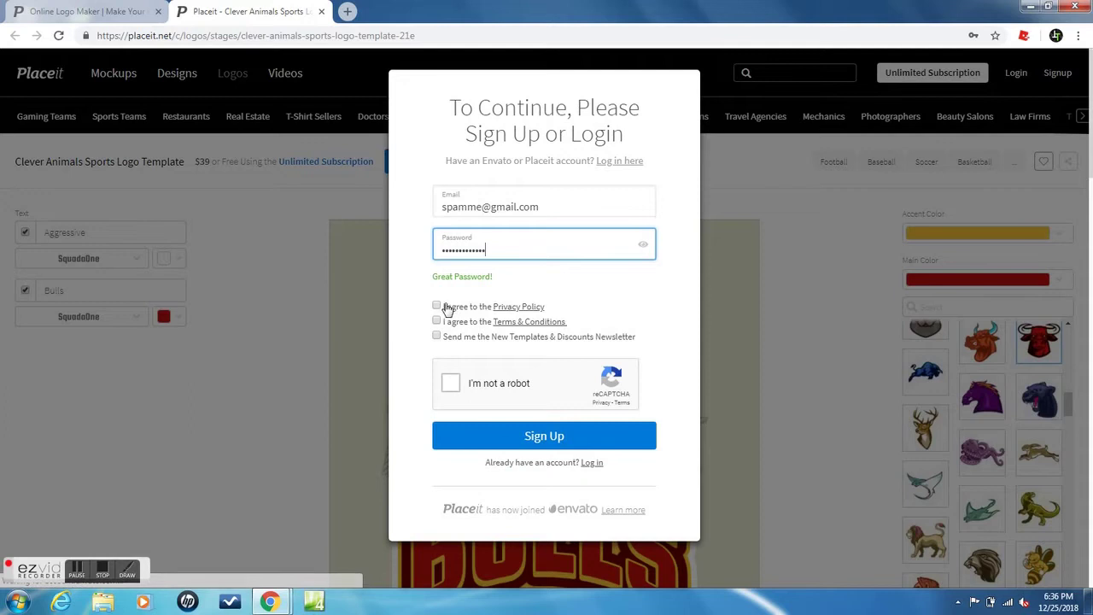
pyautogui.click(437, 306)
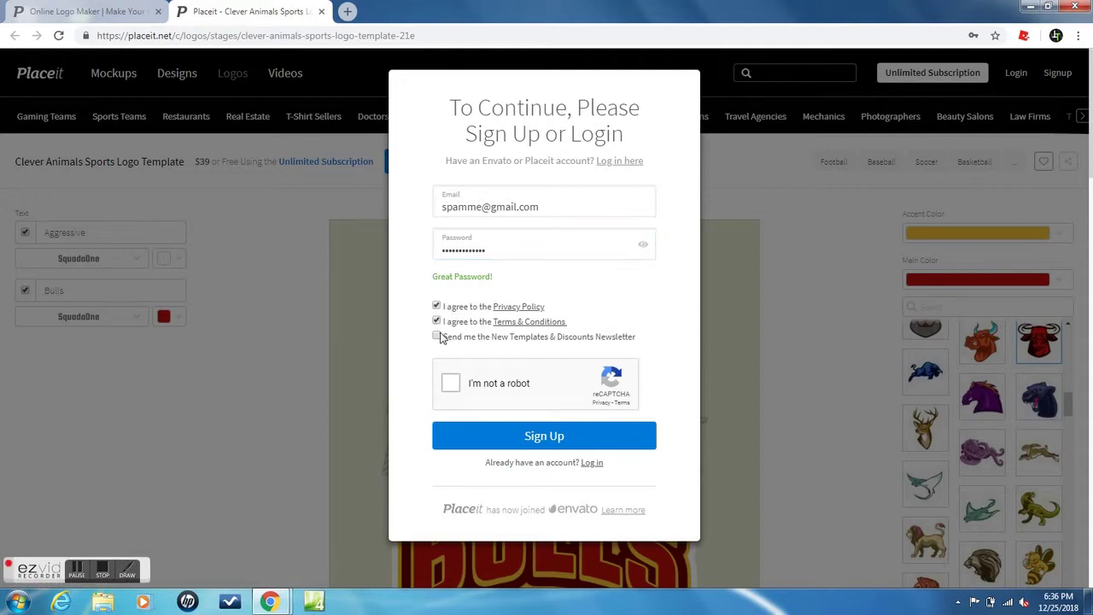
pyautogui.click(459, 389)
pyautogui.click(488, 445)
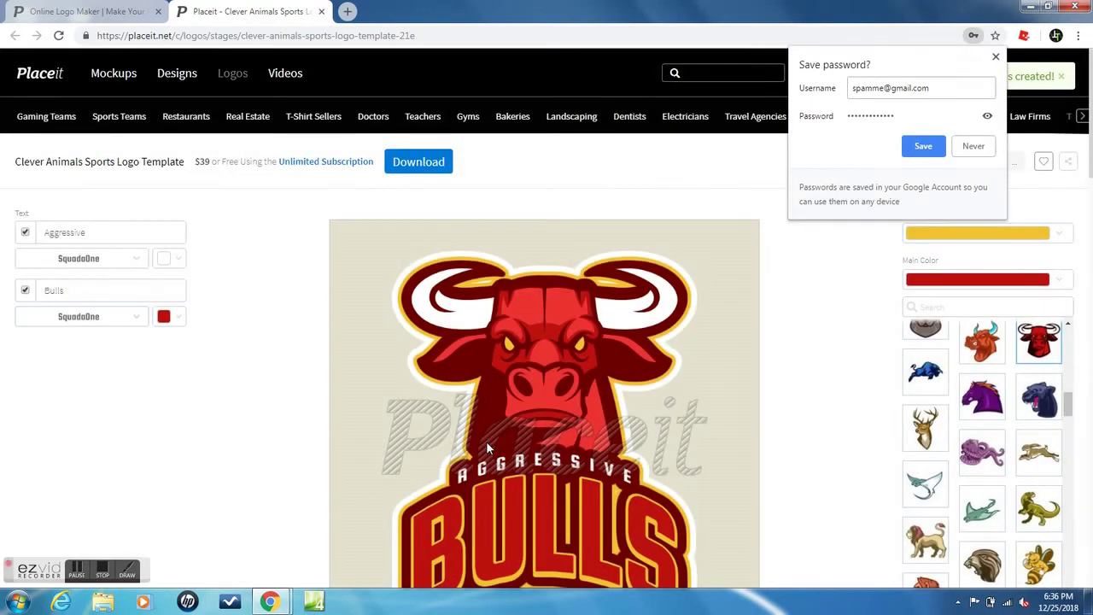
# Decline Chrome's password-saving offer and look over the bull logo editor.
pyautogui.click(975, 146)
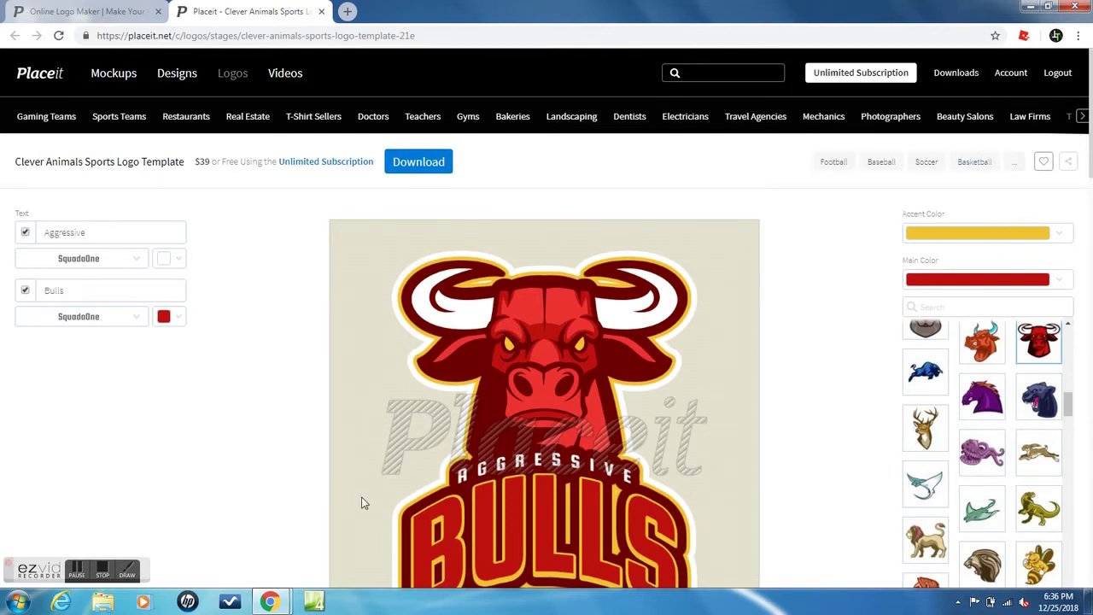
pyautogui.click(126, 570)
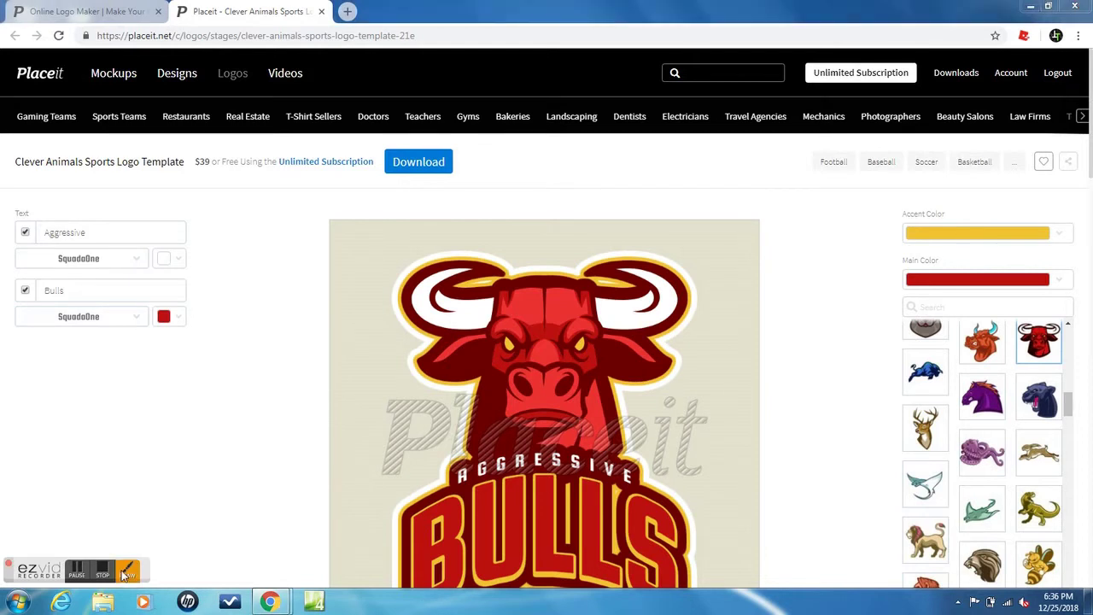
pyautogui.moveTo(350, 370); pyautogui.dragTo(479, 385)
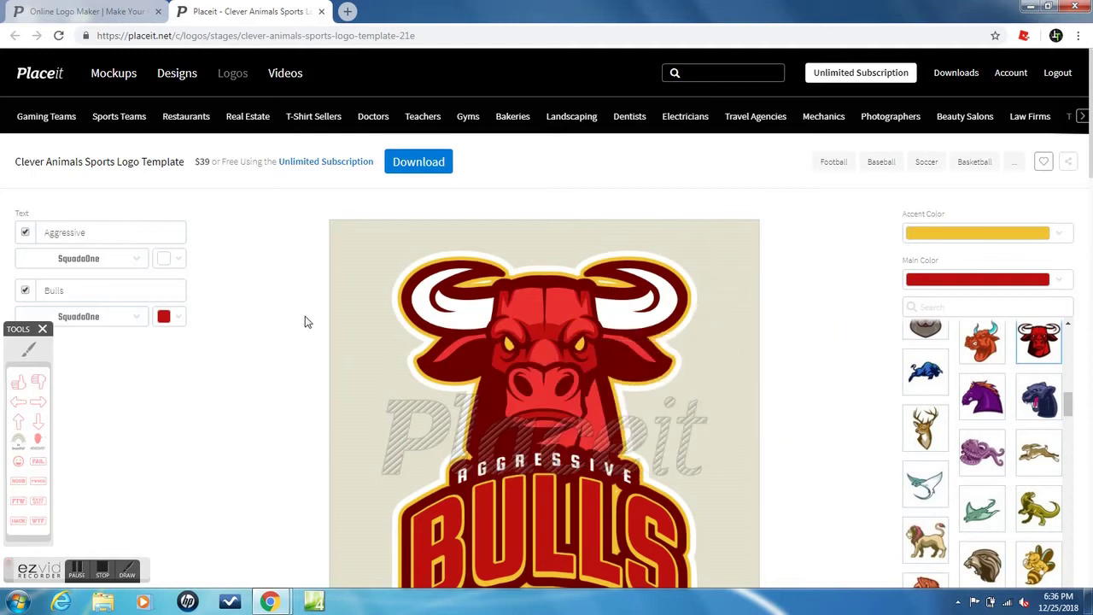
pyautogui.click(28, 349)
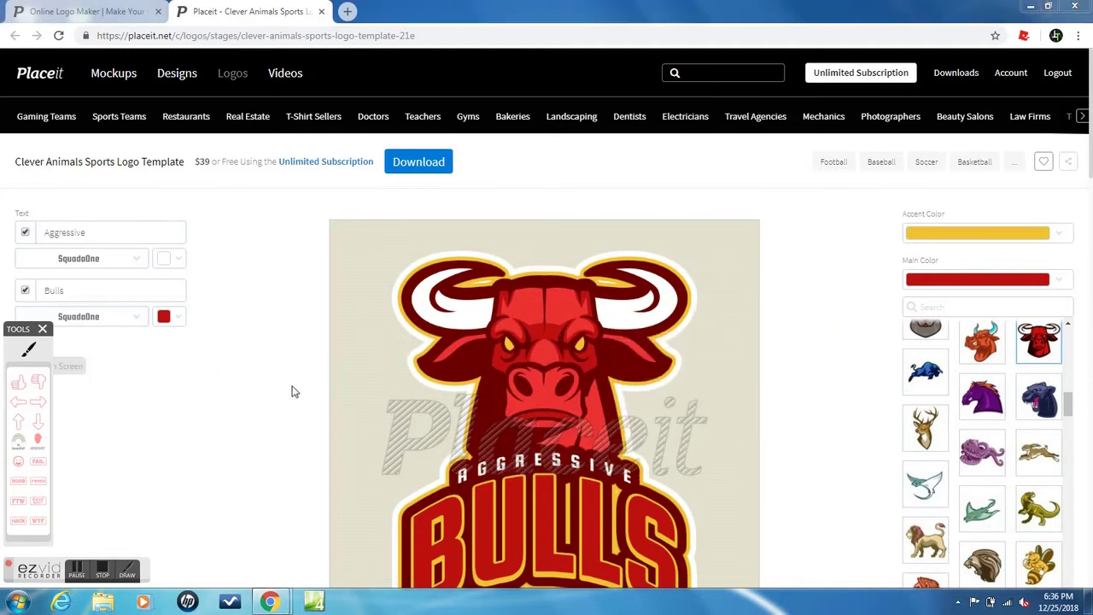
pyautogui.moveTo(376, 388)
pyautogui.mouseDown()
pyautogui.moveTo(442, 358)
pyautogui.moveTo(648, 325)
pyautogui.moveTo(782, 411)
pyautogui.moveTo(738, 461)
pyautogui.moveTo(572, 542)
pyautogui.moveTo(486, 568)
pyautogui.moveTo(394, 469)
pyautogui.moveTo(389, 389)
pyautogui.mouseUp()
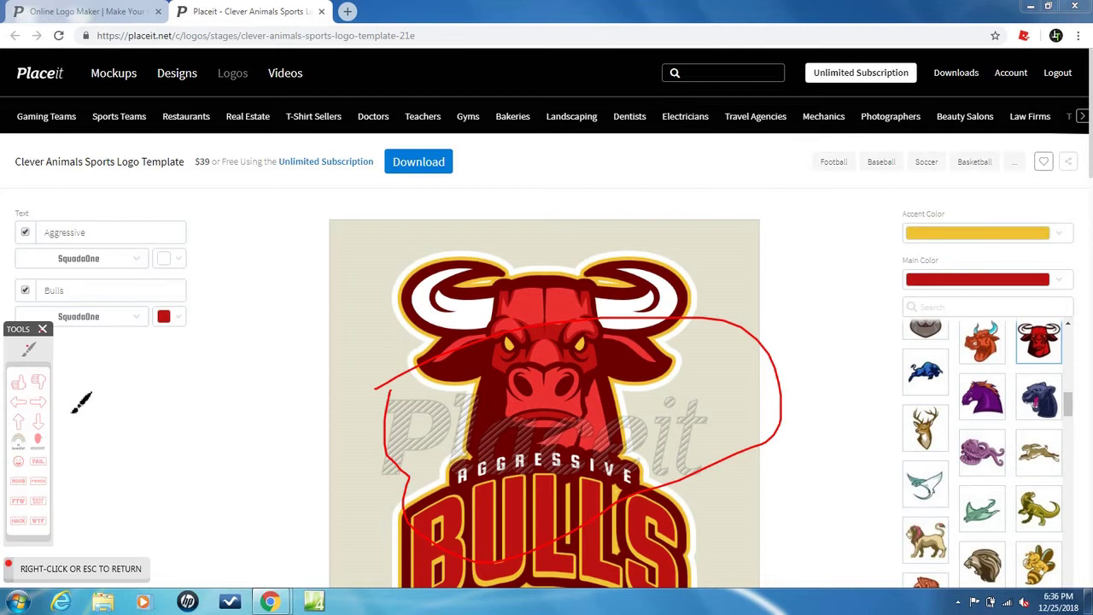
pyautogui.rightClick(137, 400)
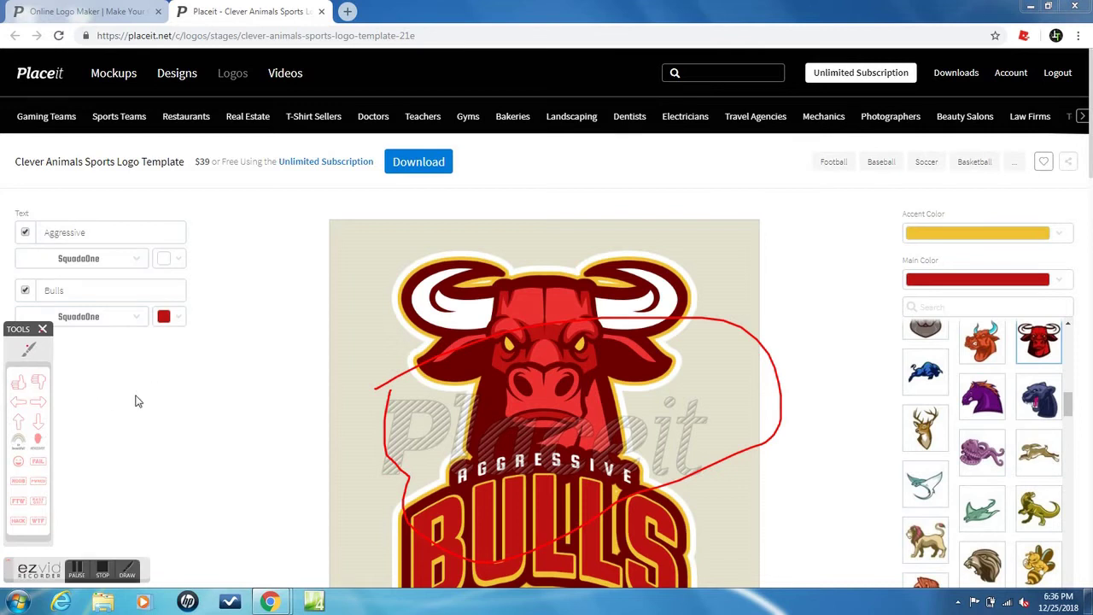
# Replace the 'Aggressive' line of the logo text with 'STREAM'.
pyautogui.click(101, 236)
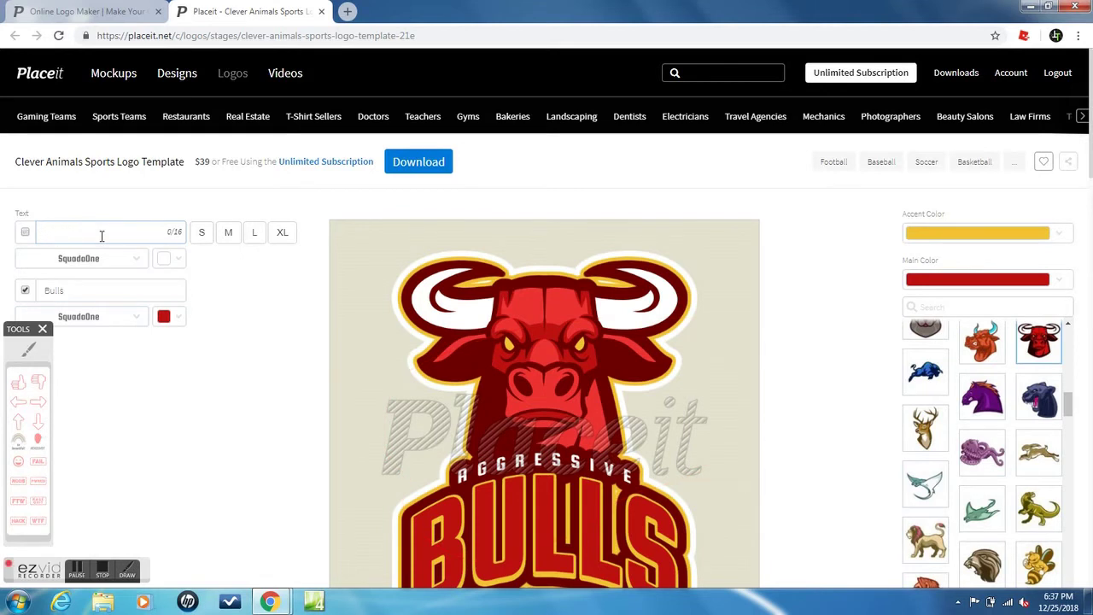
pyautogui.write('STREAM')
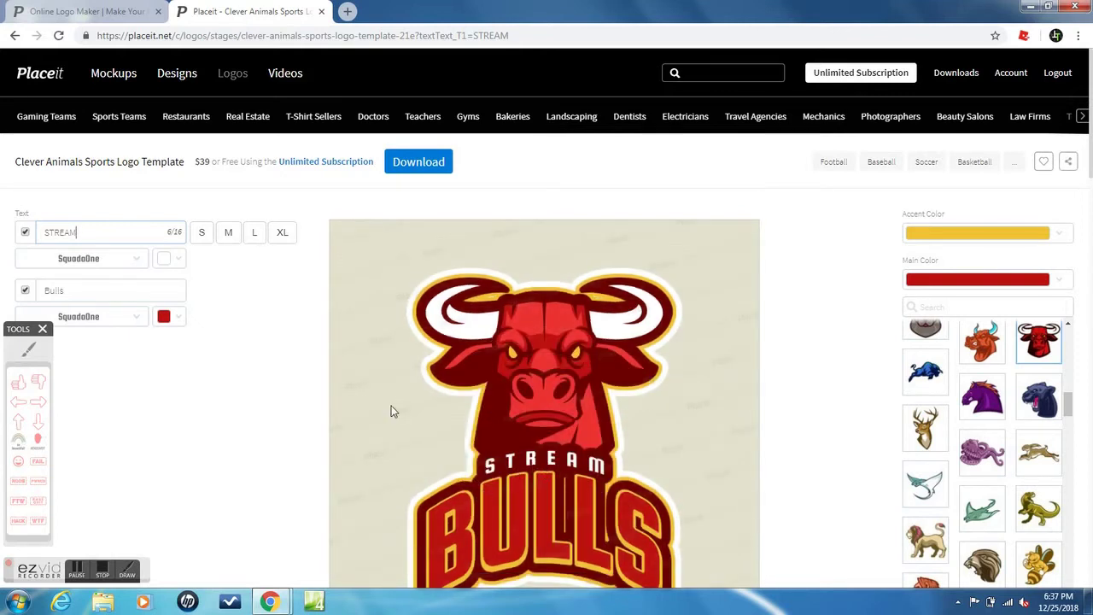
pyautogui.click(43, 329)
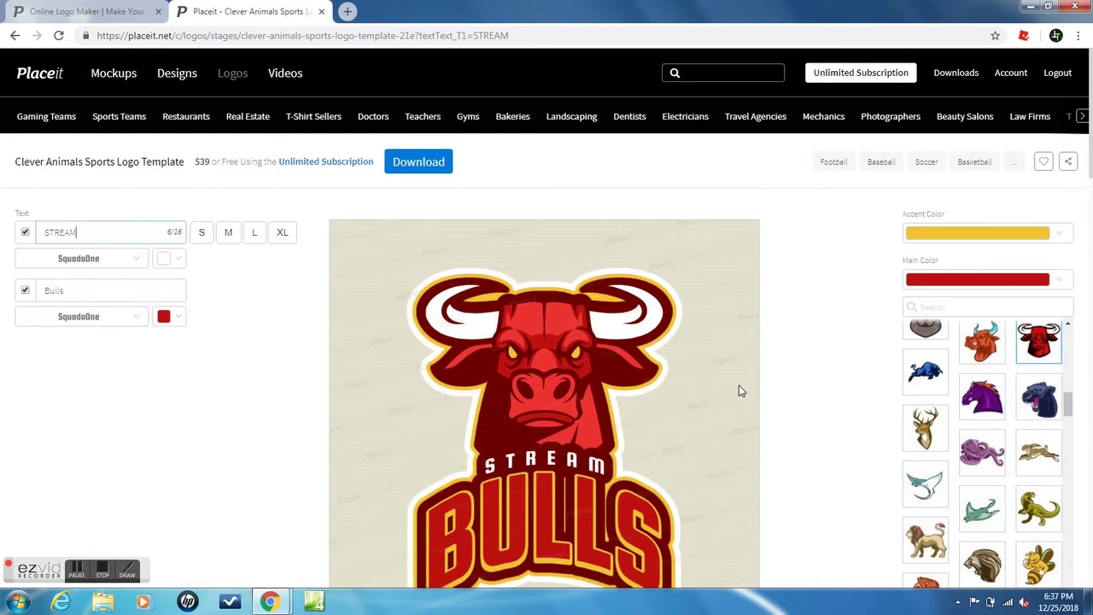
# Swap the bull mascot for the deer head and browse the text font and colour options.
pyautogui.click(932, 432)
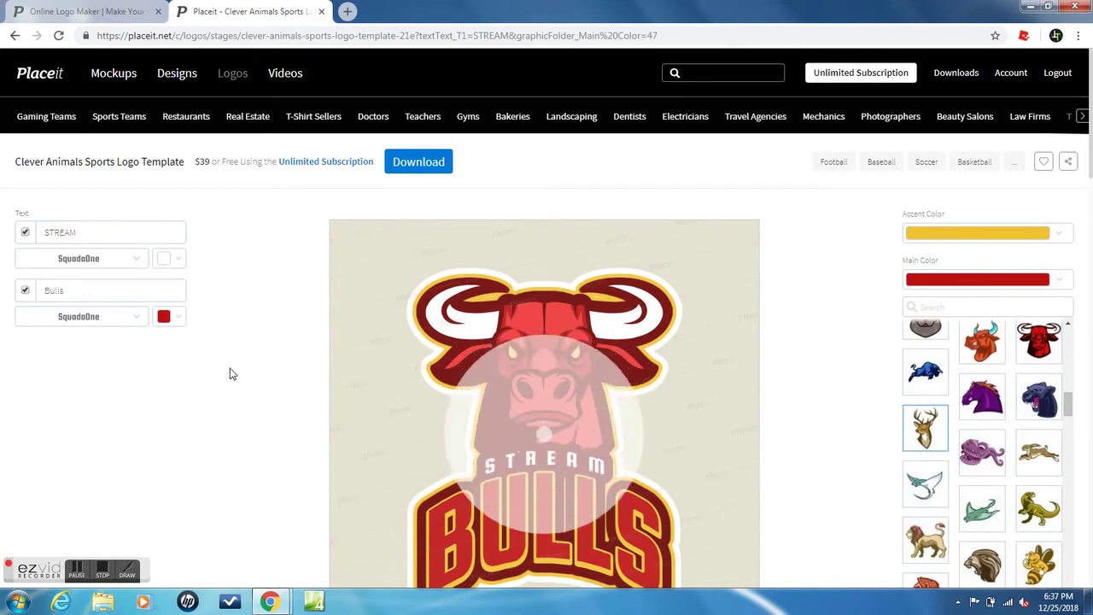
pyautogui.click(143, 319)
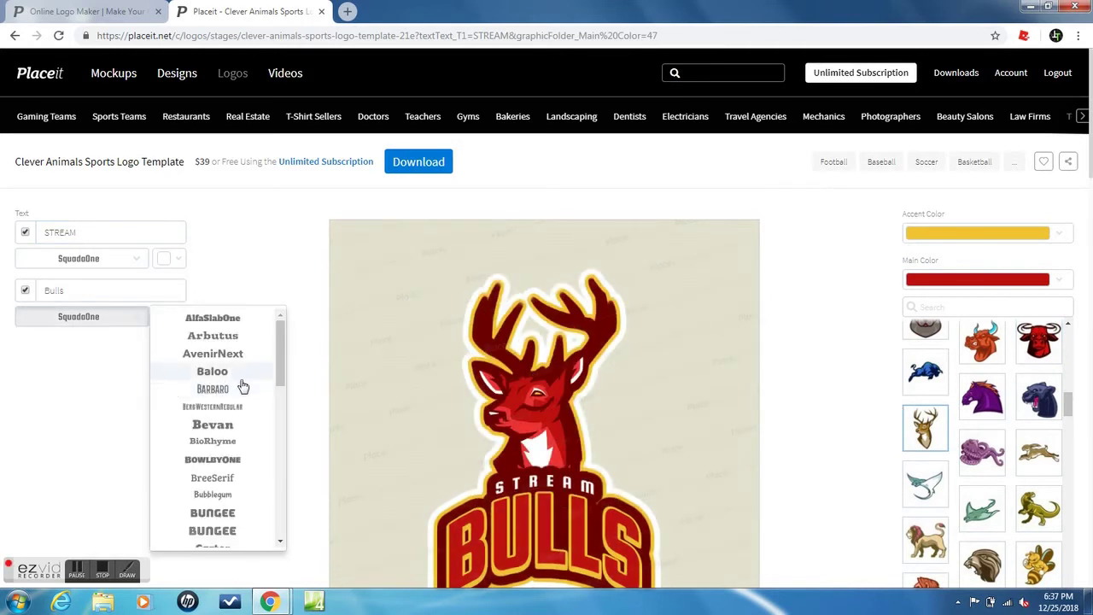
pyautogui.click(170, 257)
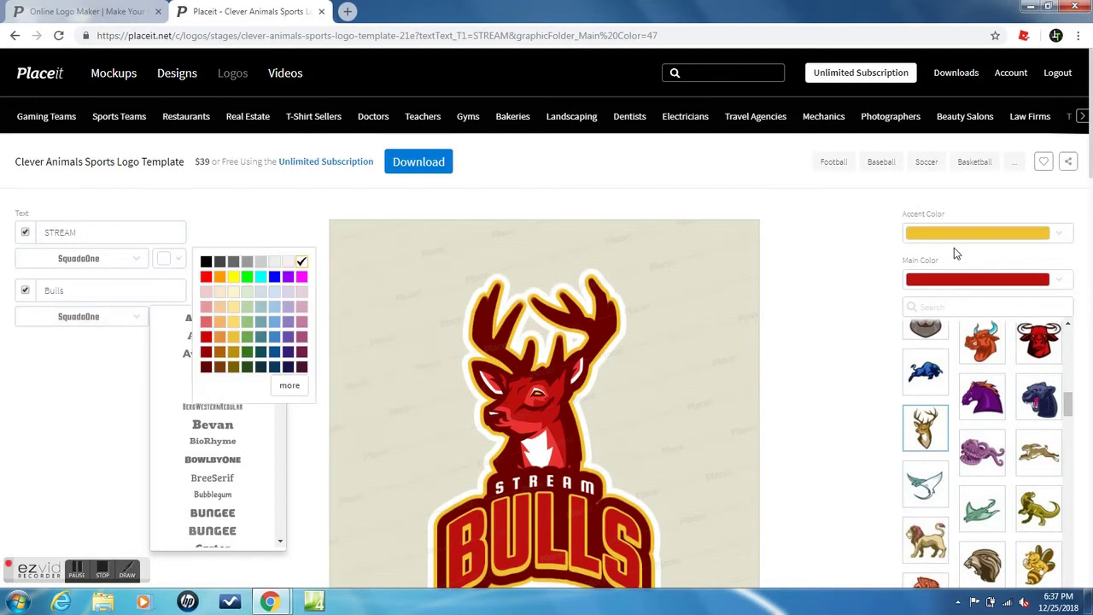
# Set the logo's main colour to black and drag the finished logo into a new tab.
pyautogui.click(945, 281)
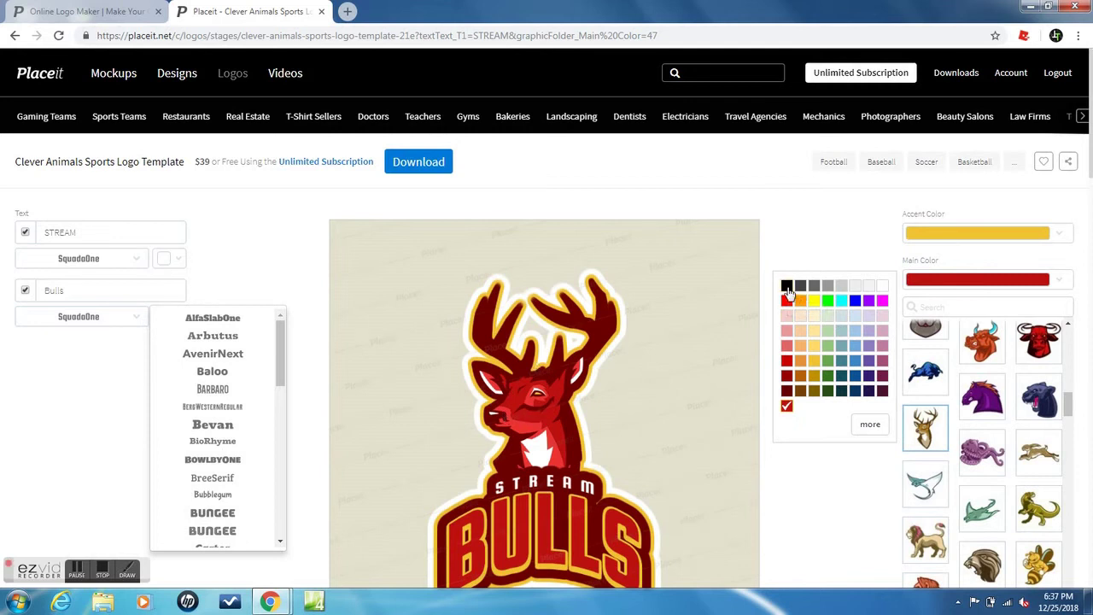
pyautogui.click(786, 287)
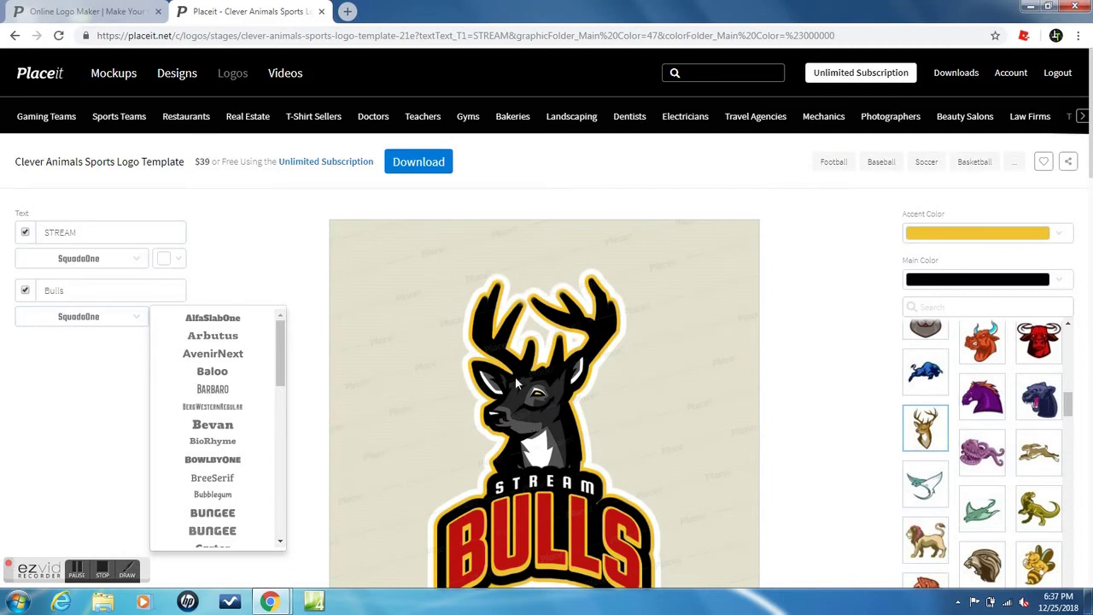
pyautogui.moveTo(515, 384); pyautogui.dragTo(351, 13)
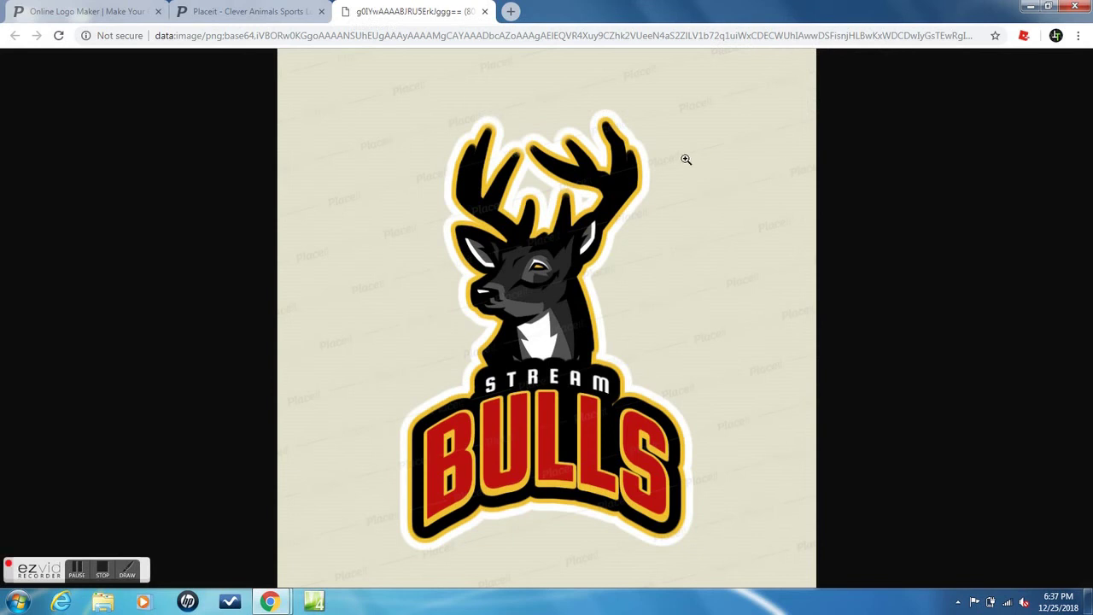
# Choose Save image as... for the logo, then close the Save As dialog without saving.
pyautogui.rightClick(685, 160)
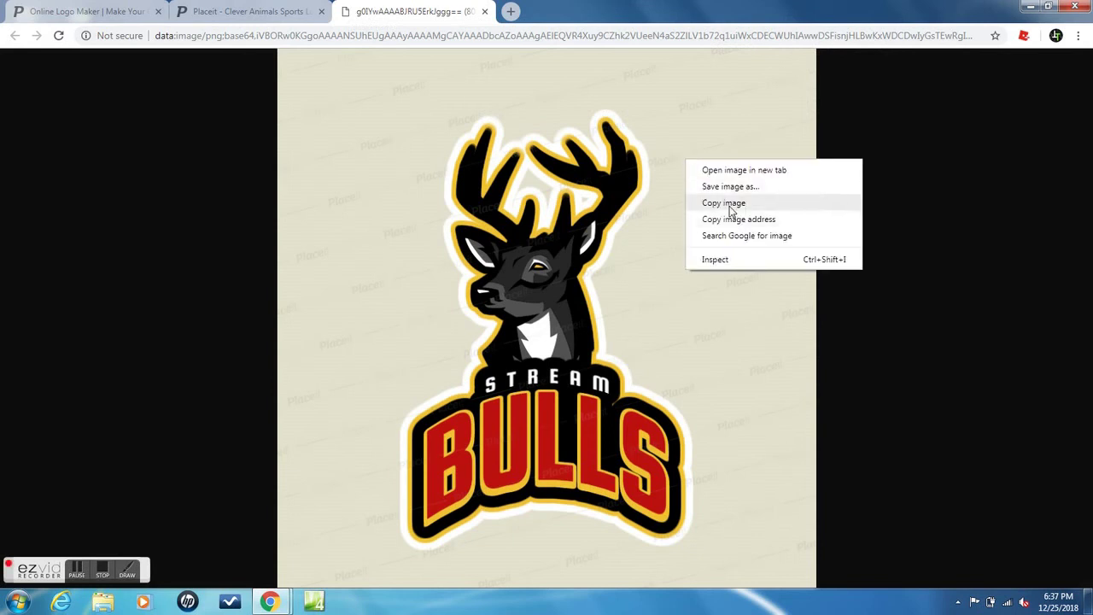
pyautogui.click(727, 188)
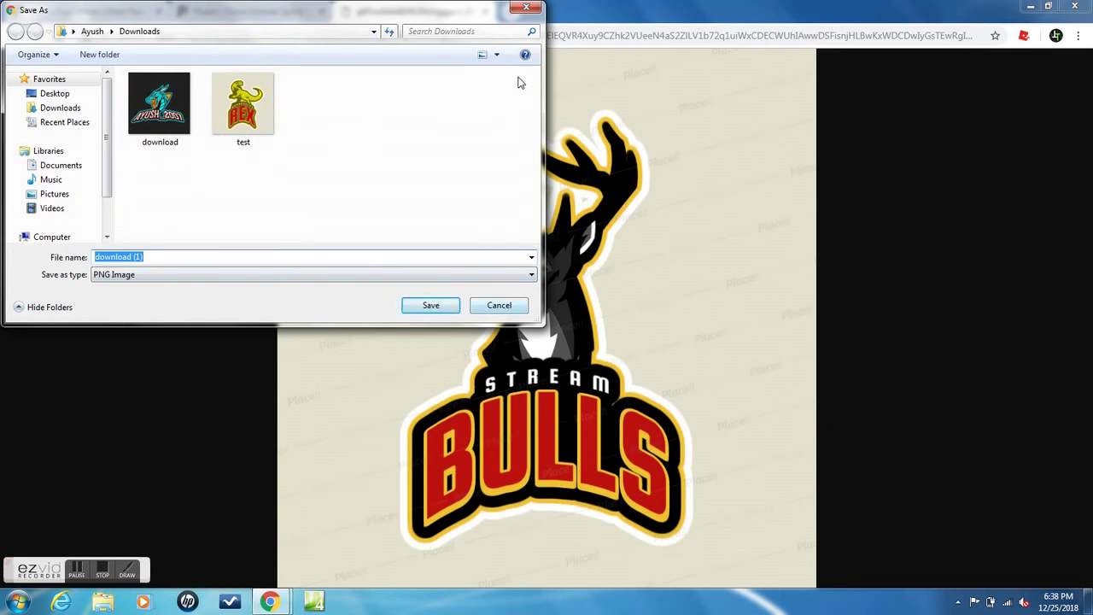
pyautogui.click(526, 9)
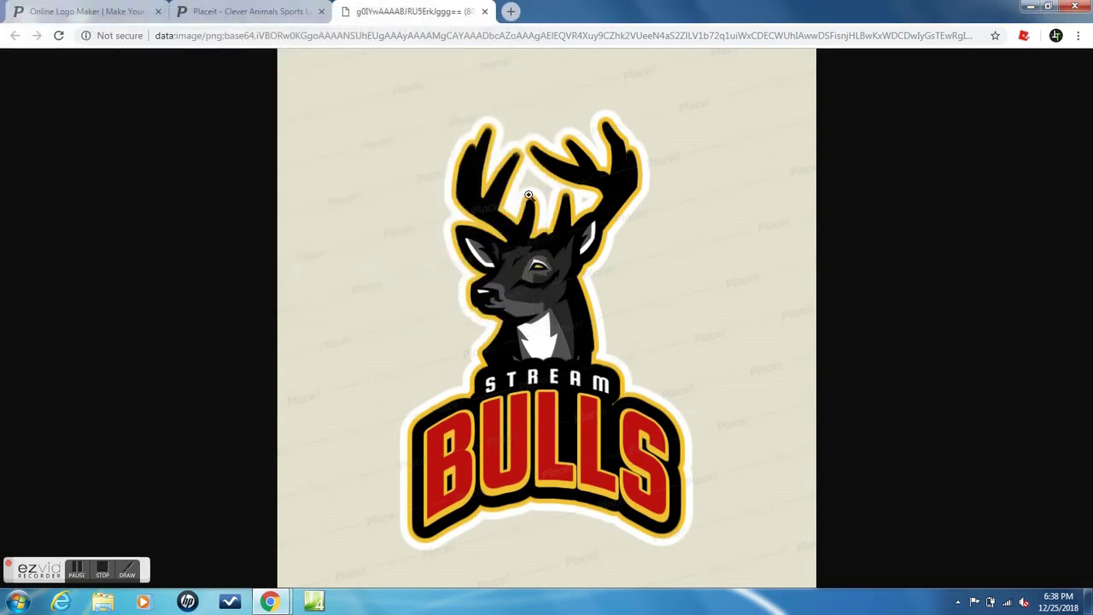